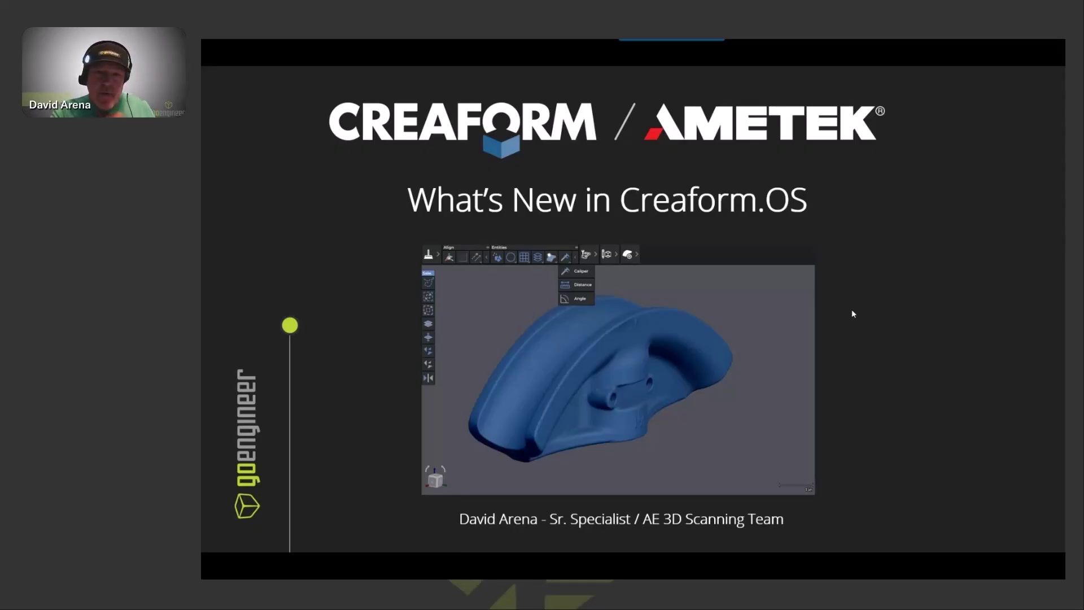
Step: Leave the title slide and switch to the Creaform.OS start window
key(alt+Tab)
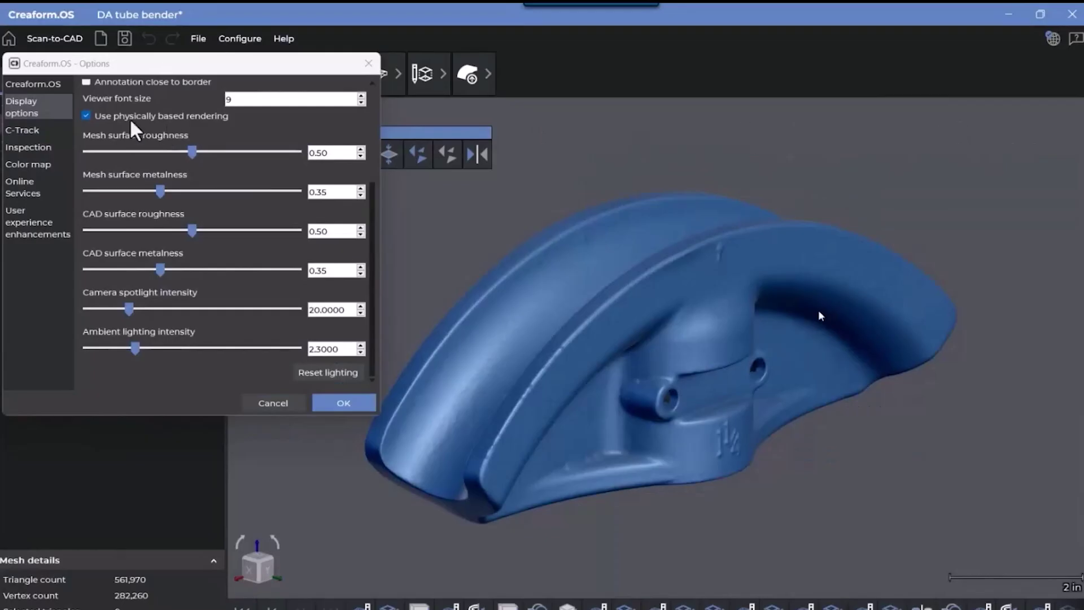
Step: Roughen the mesh surface, adjust spotlight and ambient lighting, then restore default lighting
drag(192, 152, 200, 185)
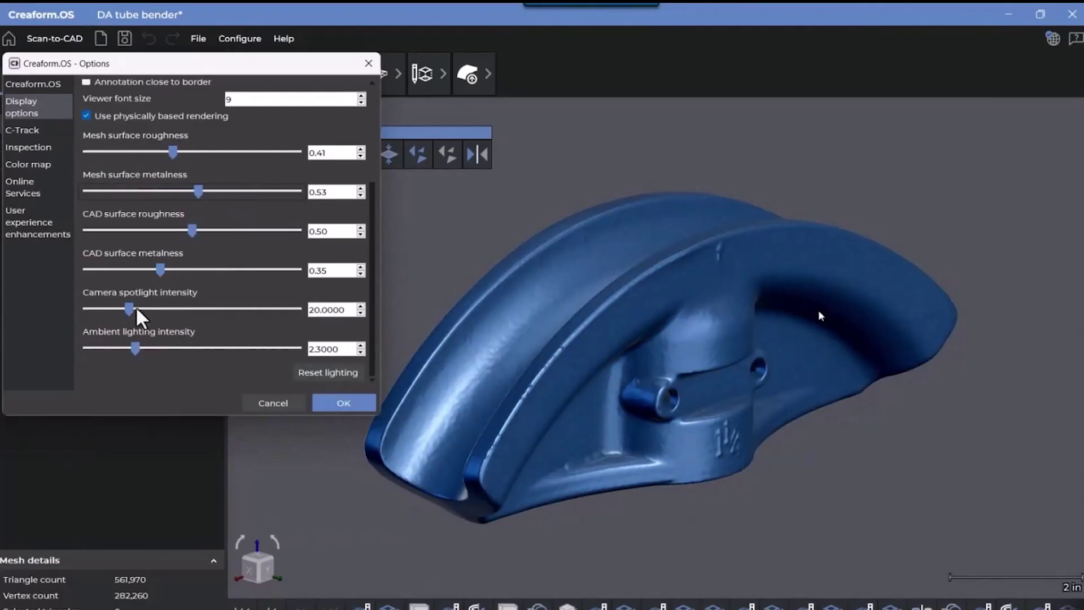
drag(136, 309, 105, 308)
drag(157, 348, 257, 347)
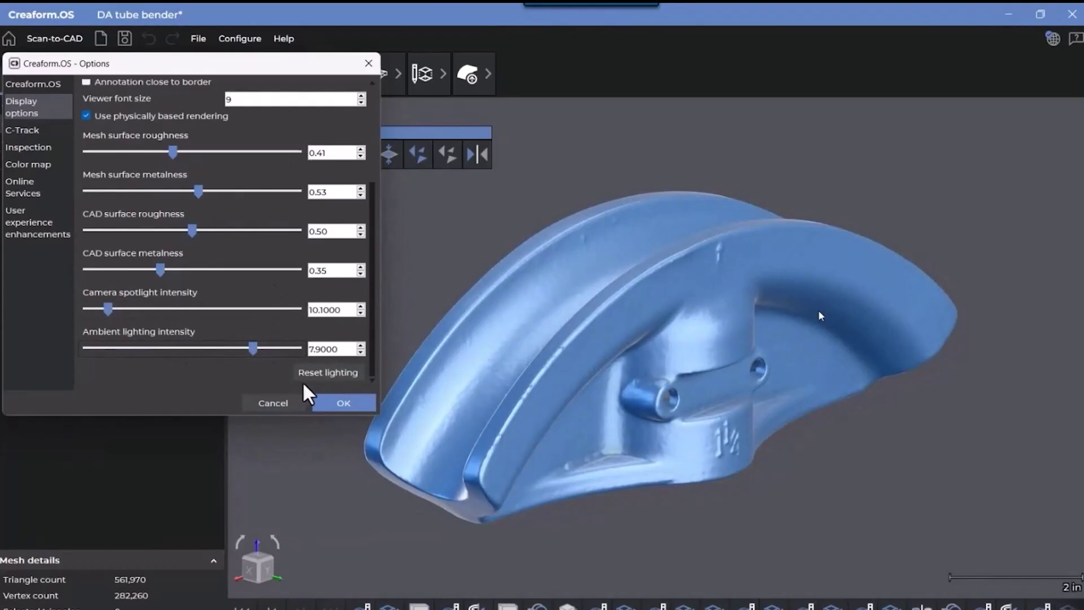
click(338, 373)
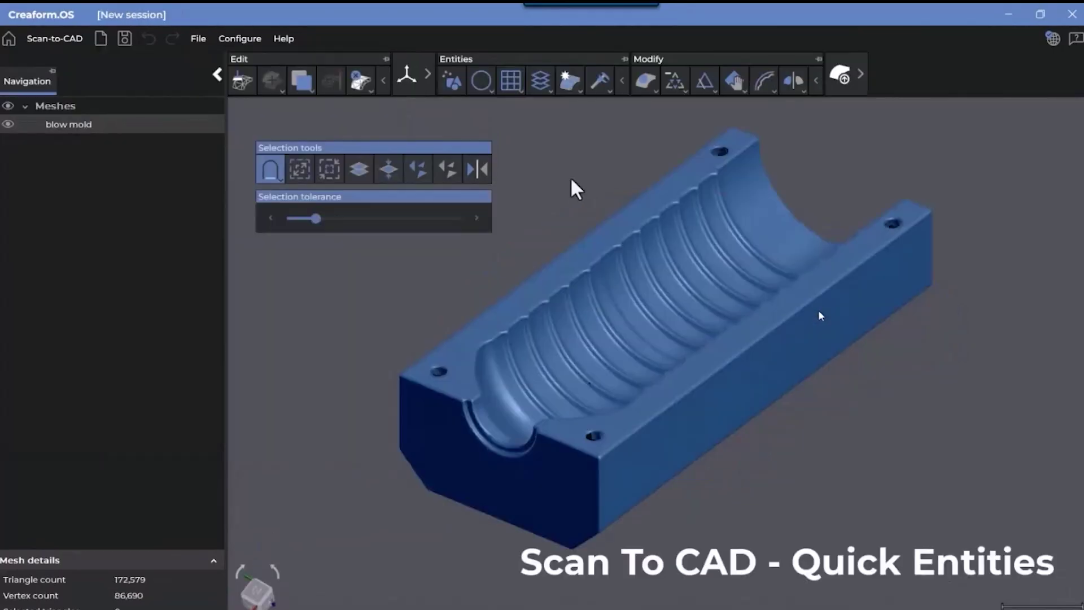
Step: Fit planes to the mold's front and side faces and a cylinder to its ribbed bore, then keep them
click(455, 90)
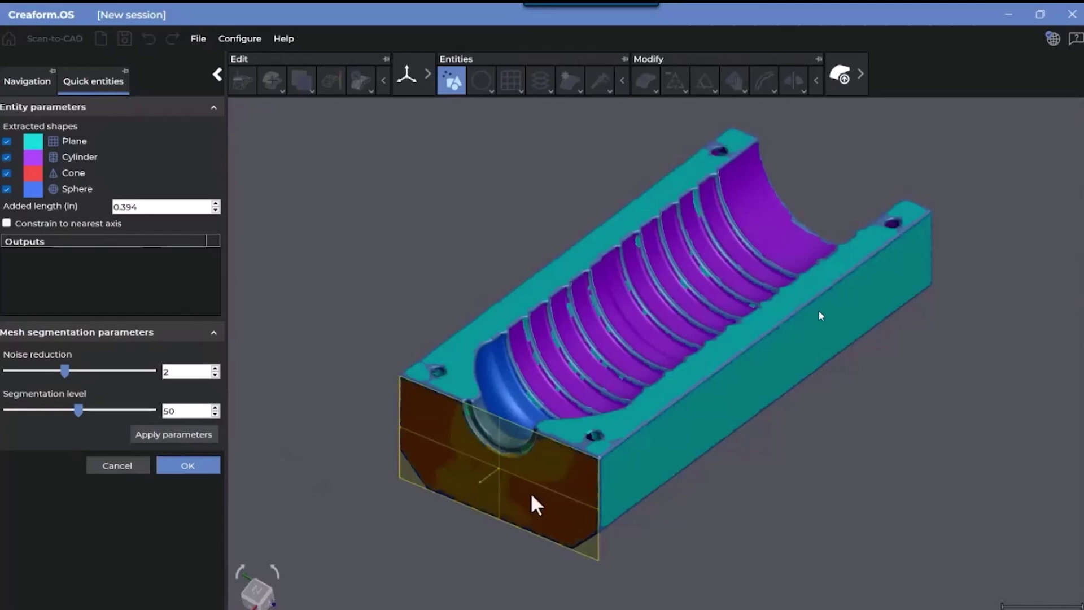
click(549, 494)
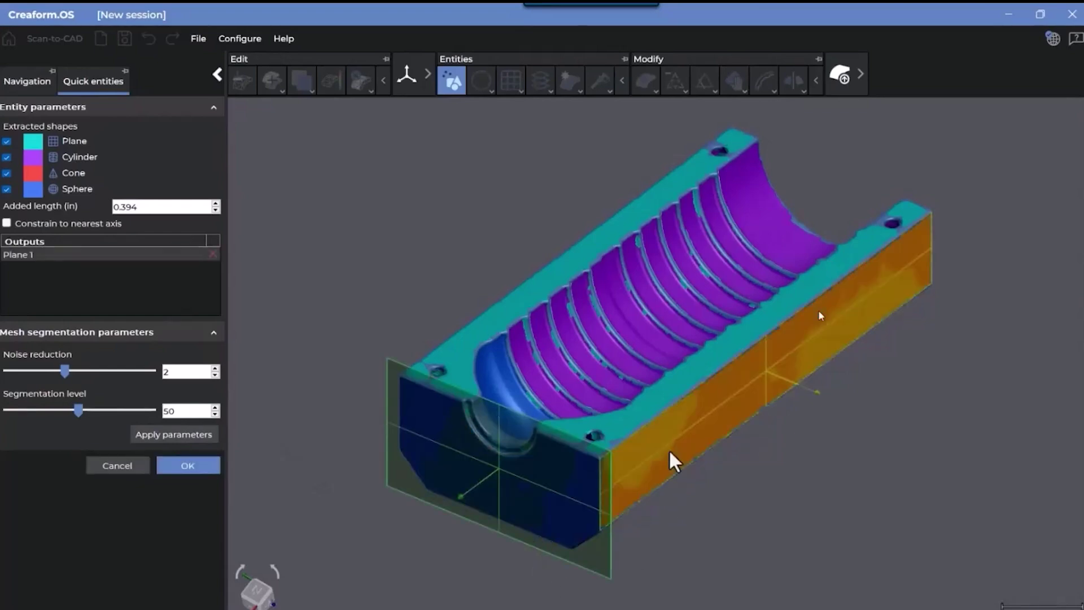
click(673, 433)
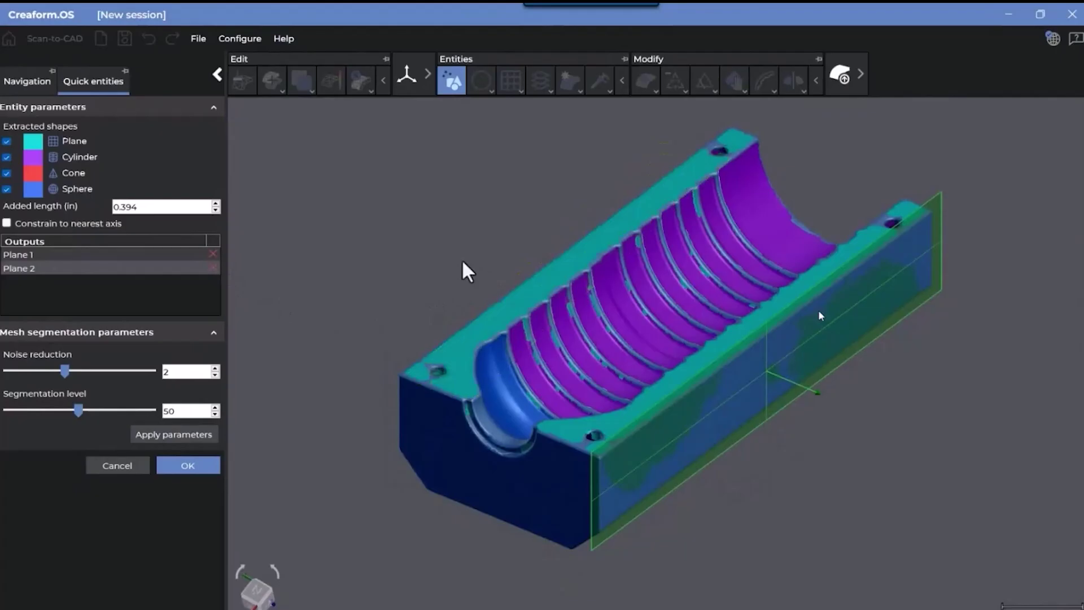
click(778, 221)
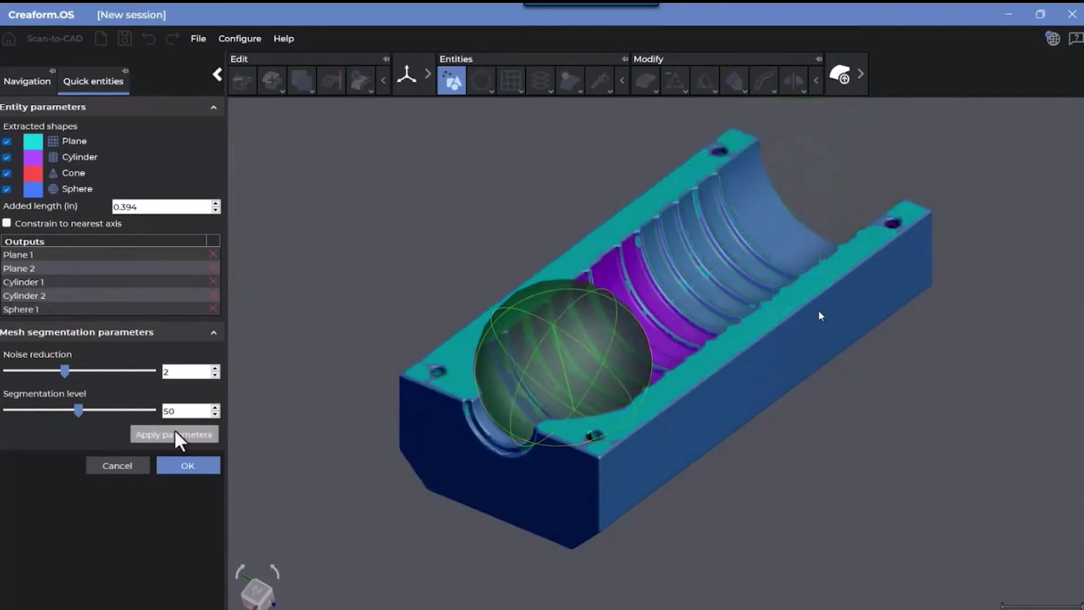
click(188, 465)
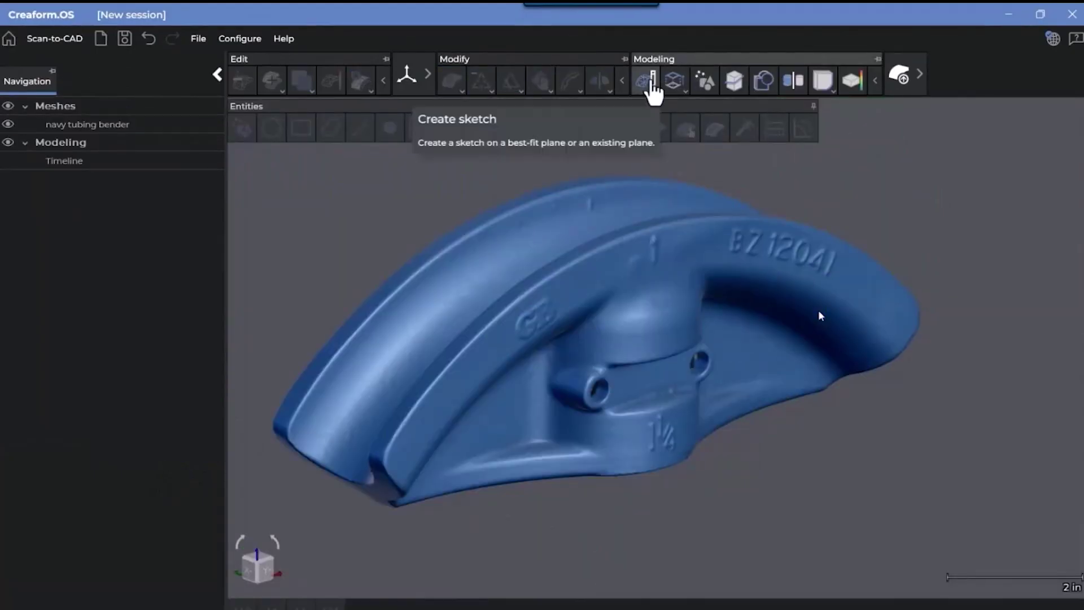
Step: Start Sketch 1 on Plane XZ, offset through the bender's body
click(683, 92)
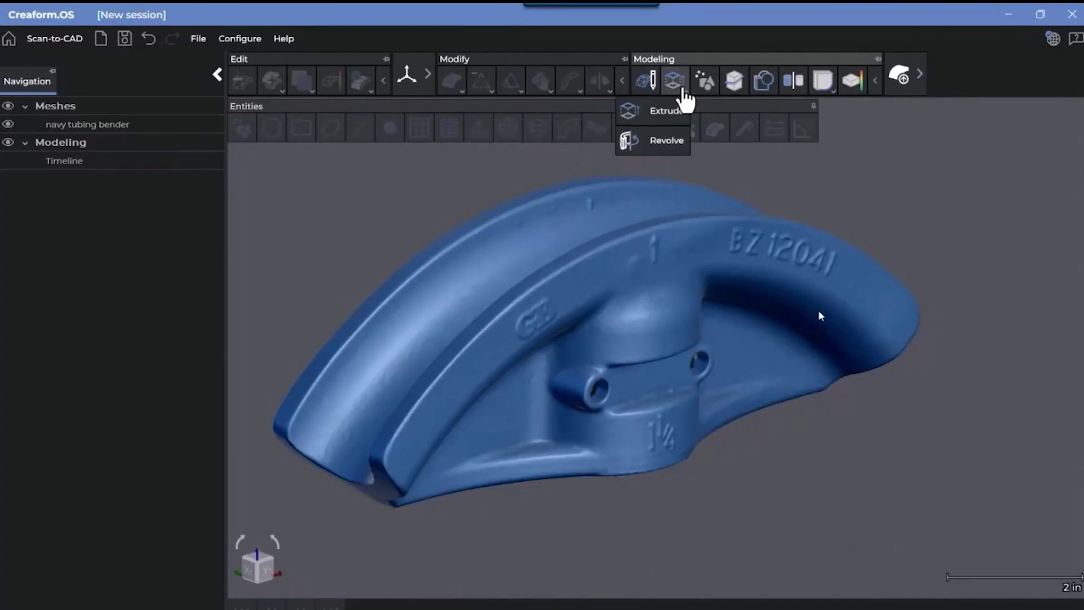
click(653, 84)
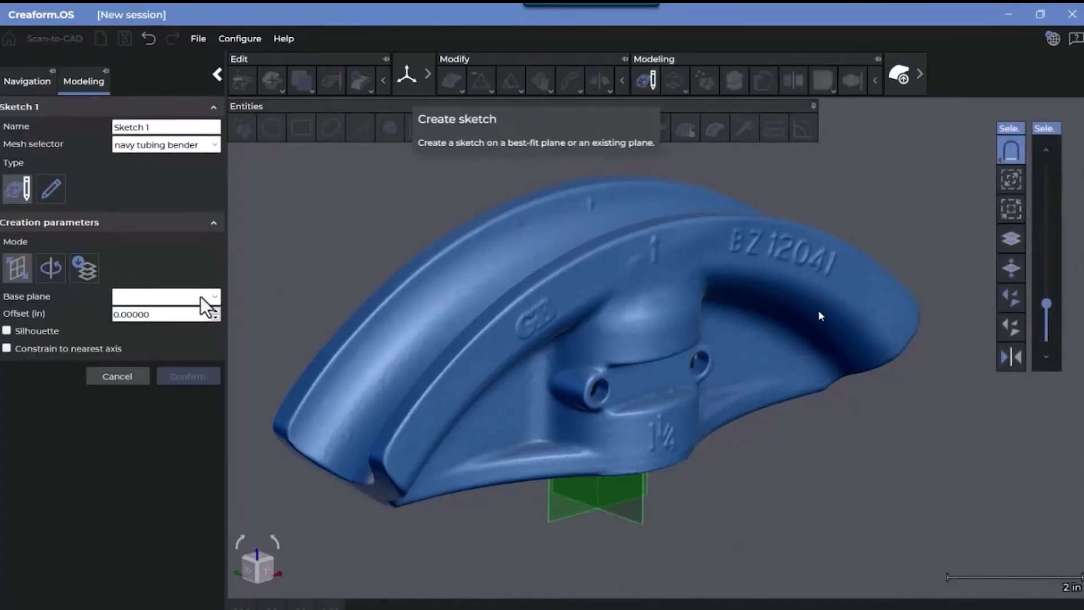
click(155, 300)
click(157, 339)
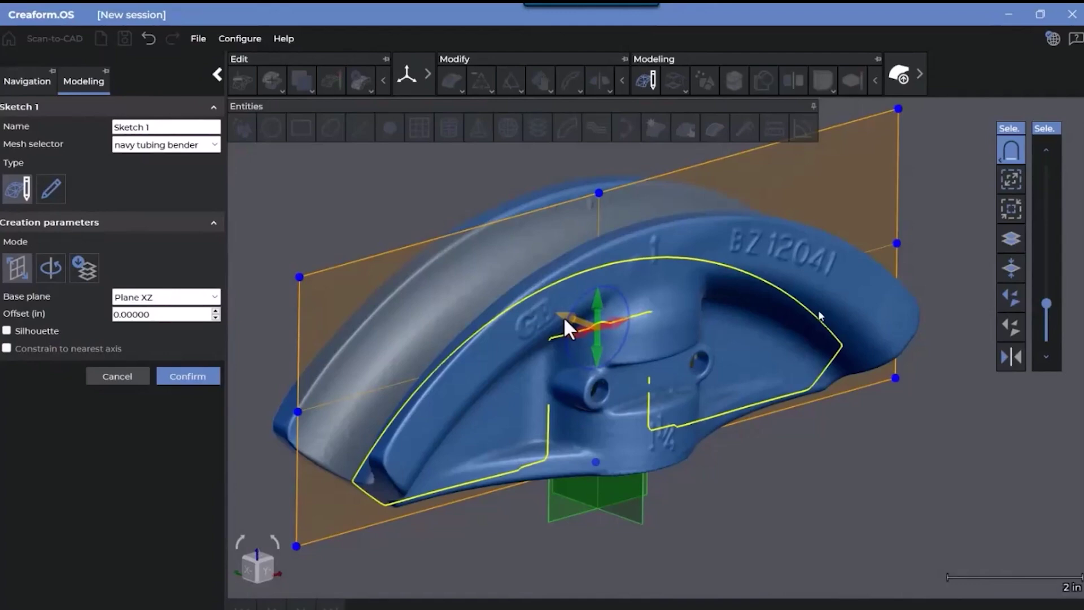
drag(564, 321, 698, 447)
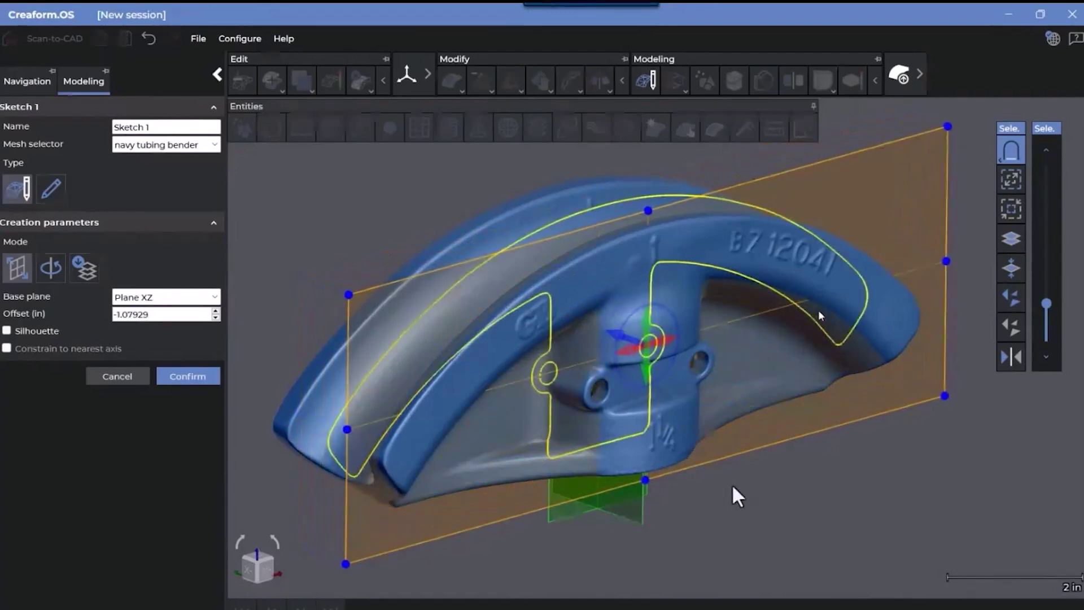
click(188, 376)
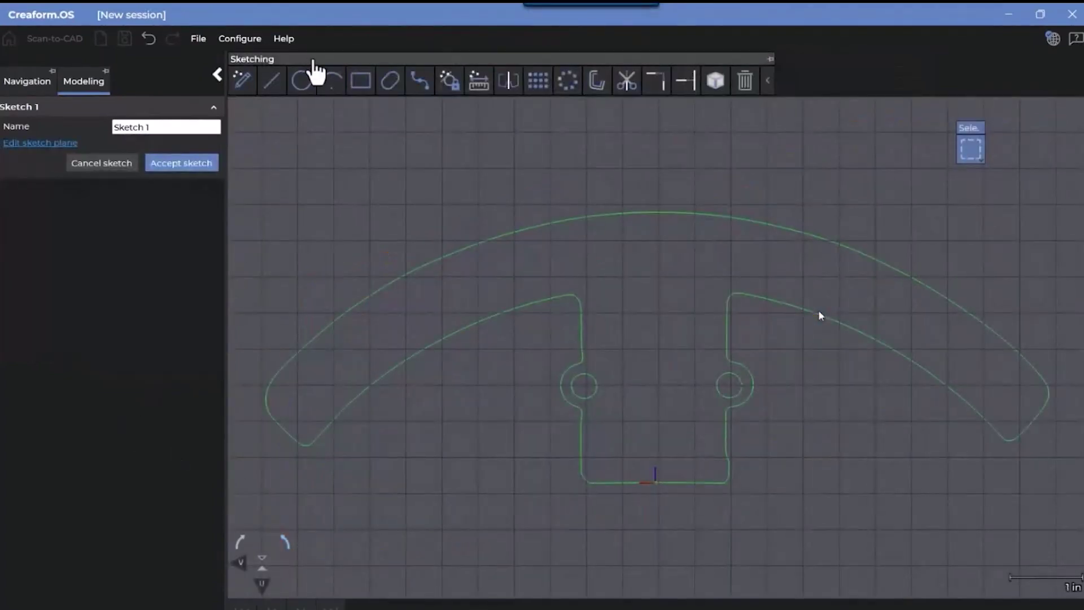
Step: Draw an arc along the bender's outer curve from left end to right end
click(338, 89)
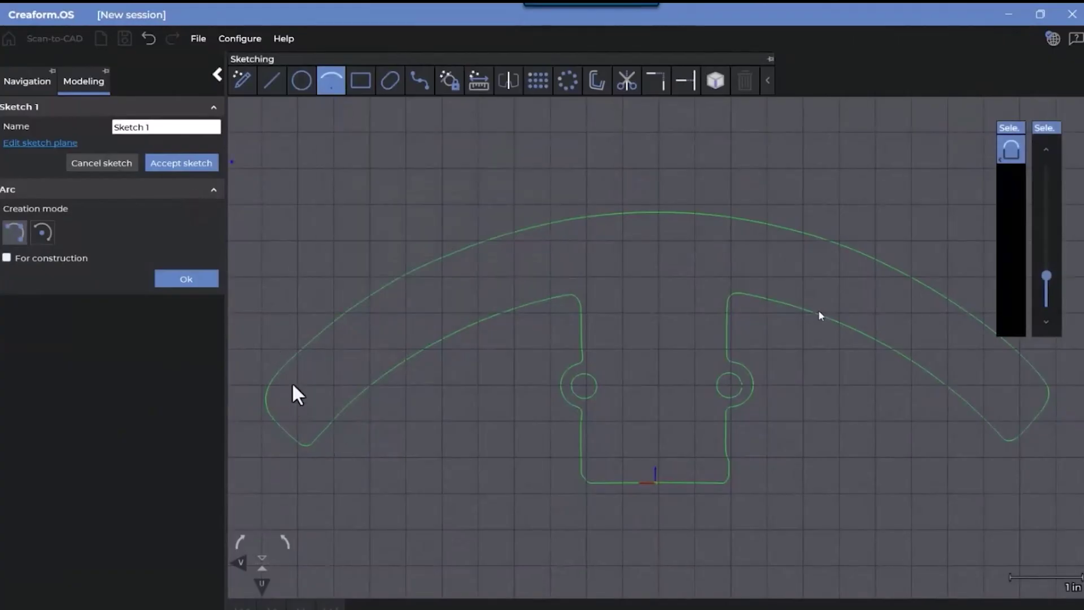
click(275, 375)
click(1031, 365)
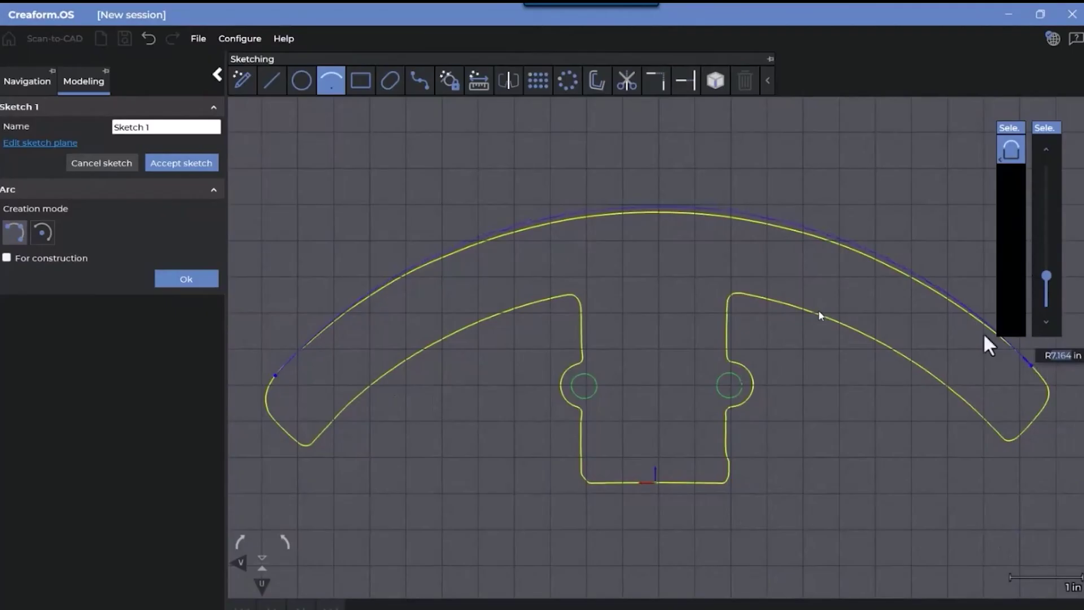
click(639, 212)
scroll(716, 368, down, 2)
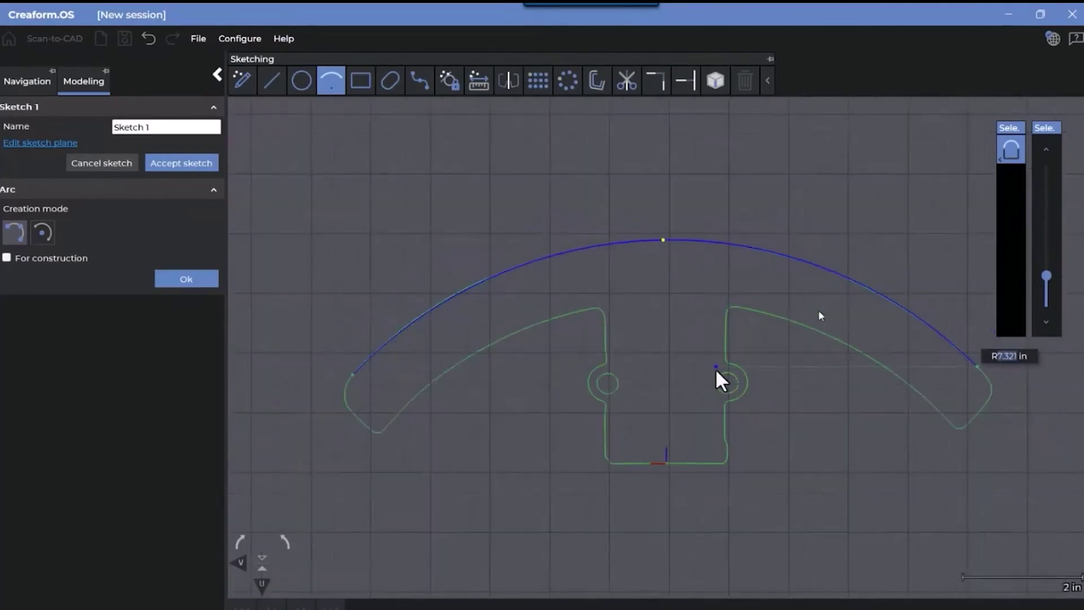
Step: Draw the left and right vertical side lines of the profile
click(271, 81)
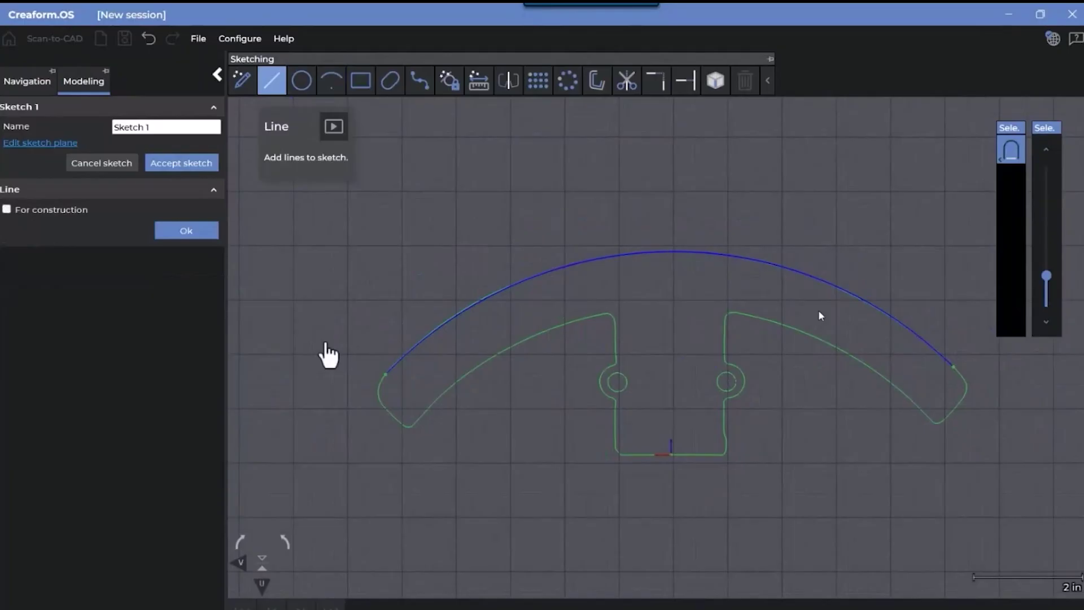
click(344, 393)
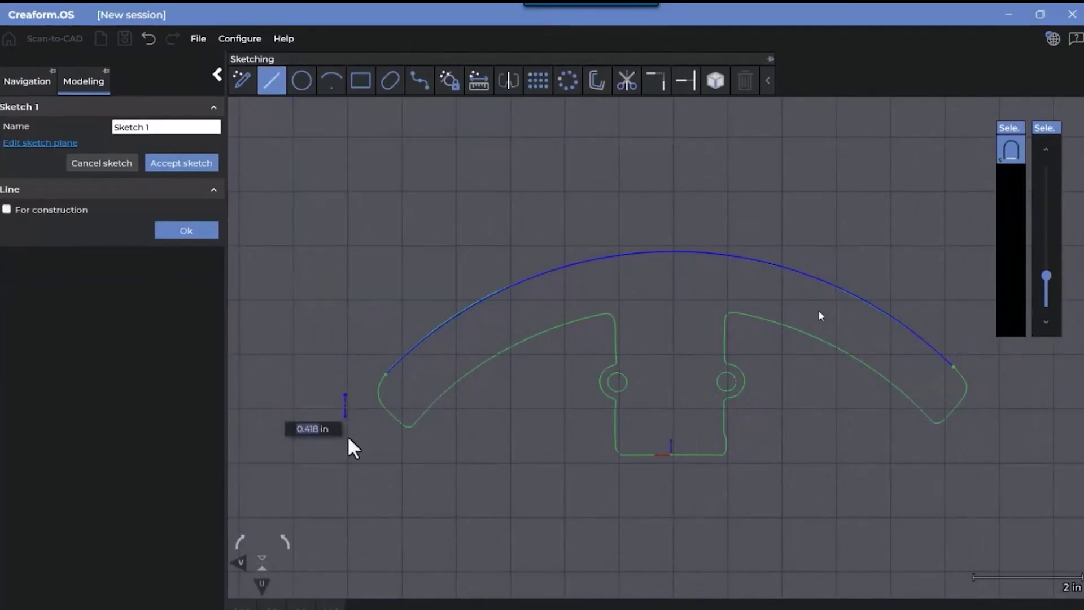
click(345, 496)
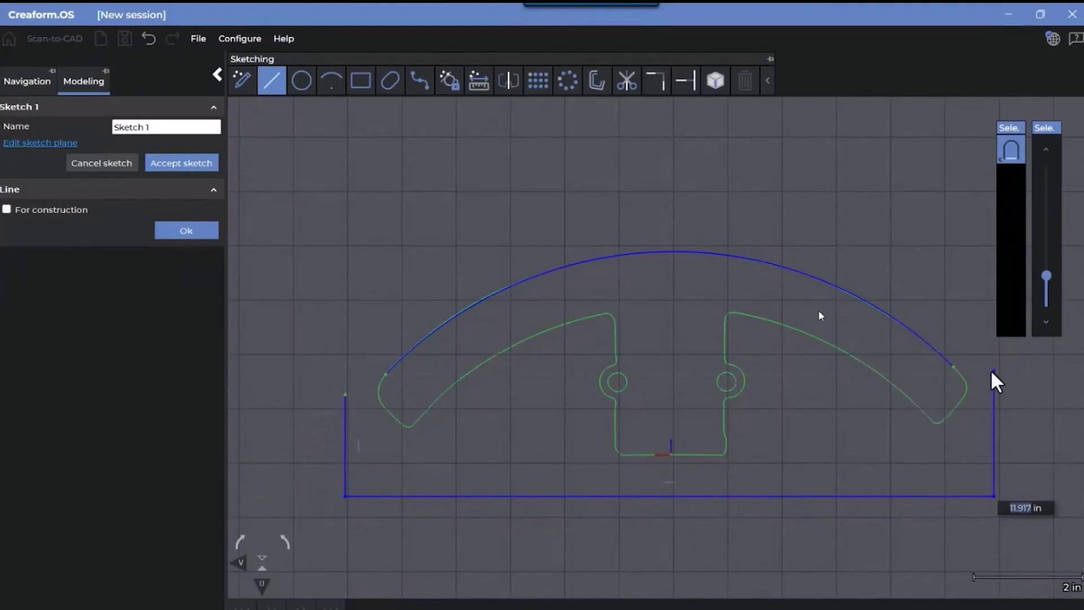
click(992, 370)
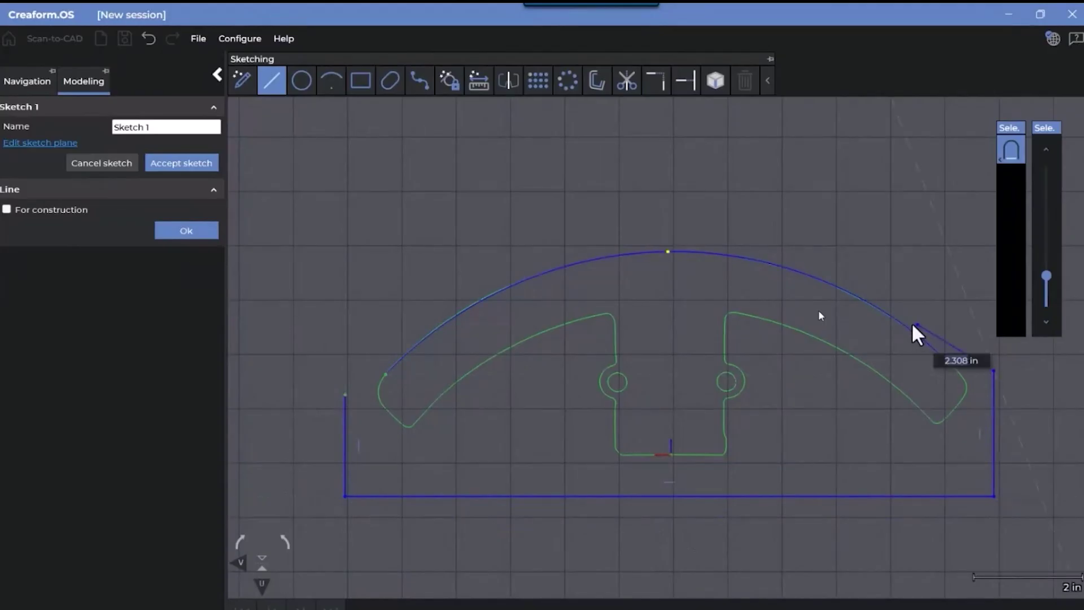
key(Escape)
Step: Corner-trim each side line with the arc to close the profile
click(656, 84)
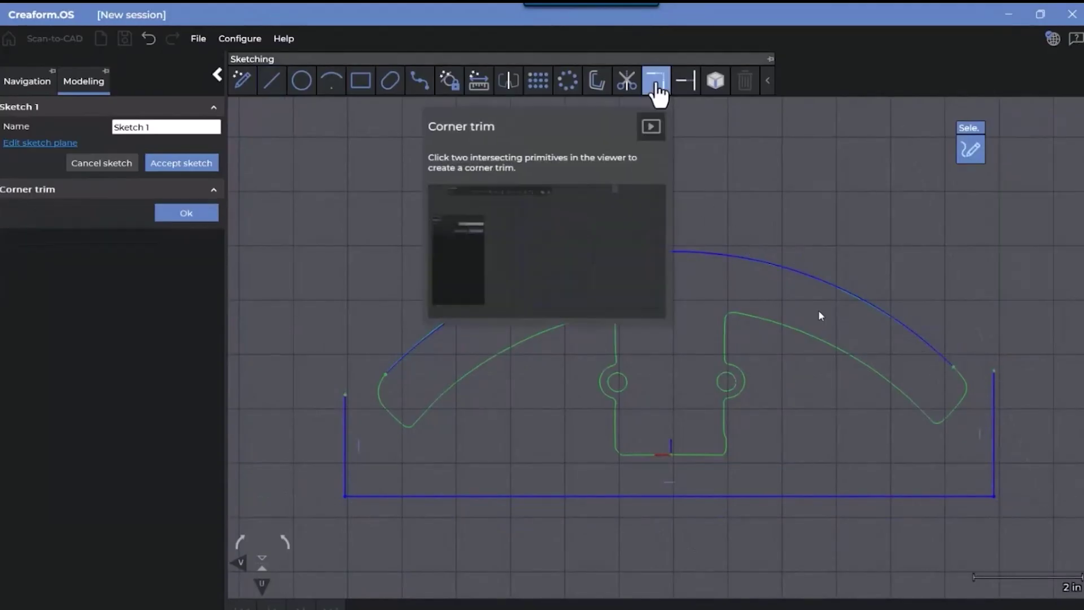
click(351, 472)
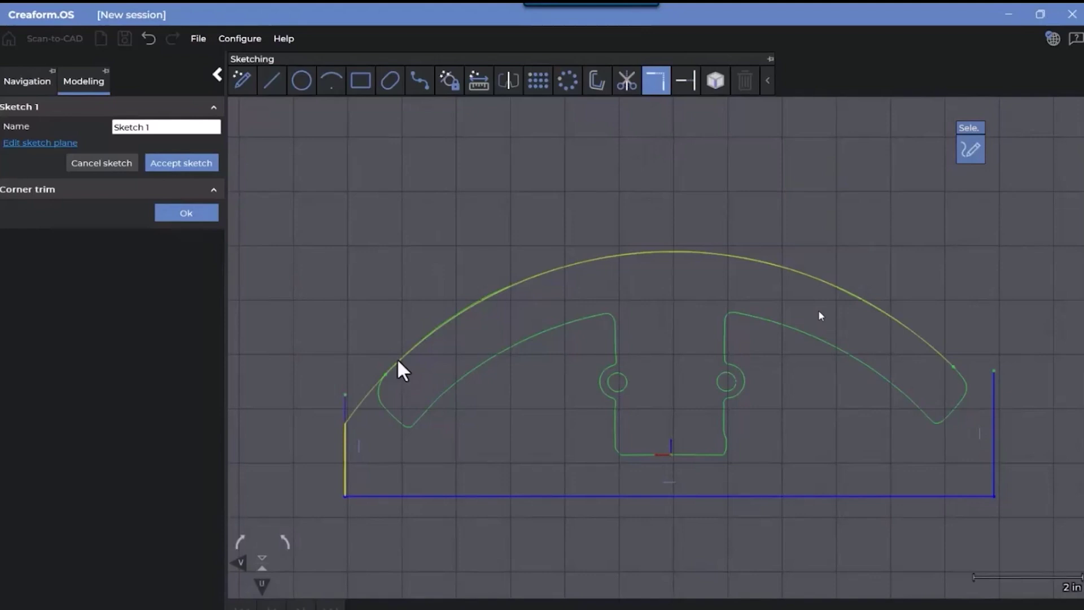
click(425, 416)
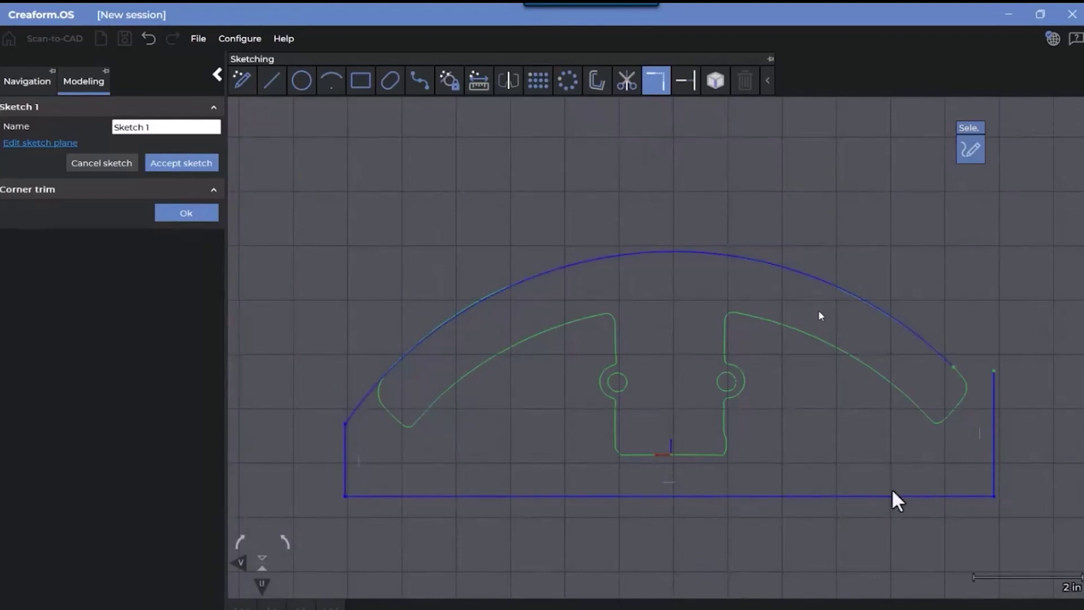
click(991, 460)
click(927, 349)
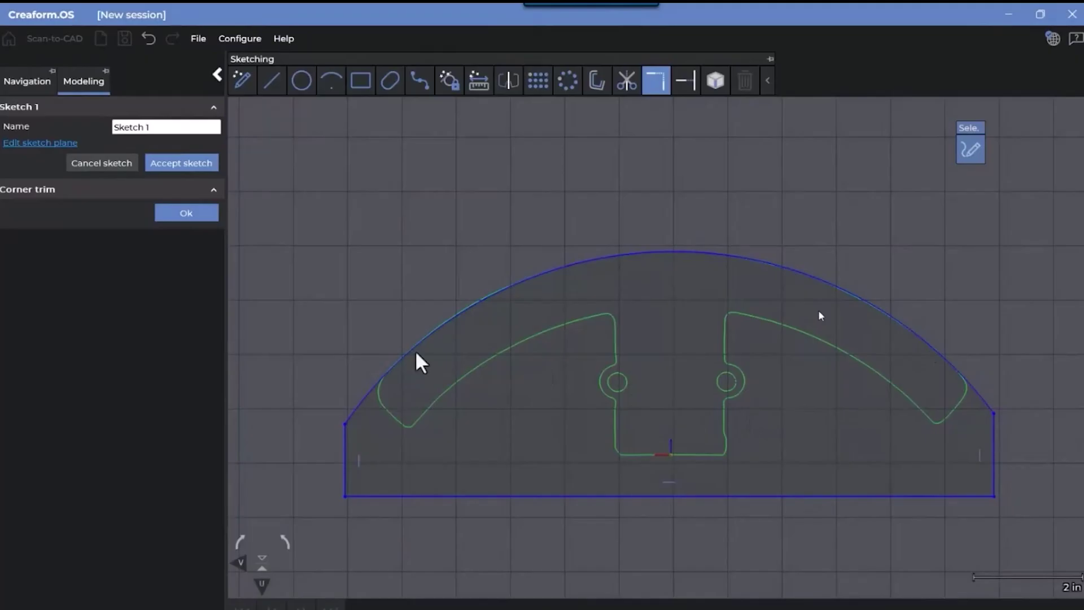
Step: Accept Sketch 1 and extrude its profile symmetrically to 1.172 in as Extrude 1
click(192, 163)
click(674, 85)
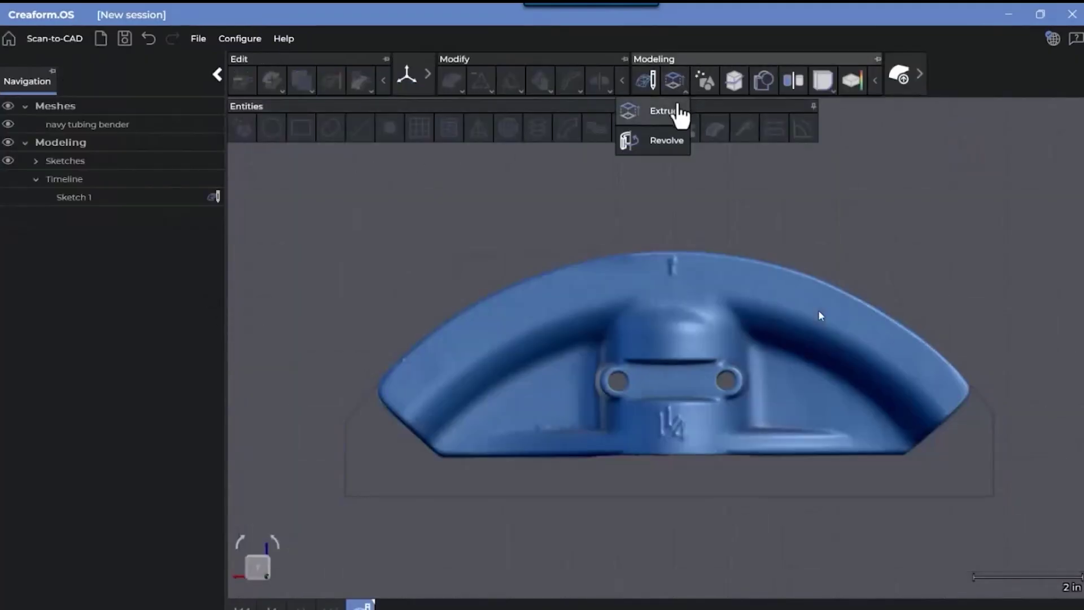
click(672, 112)
click(373, 456)
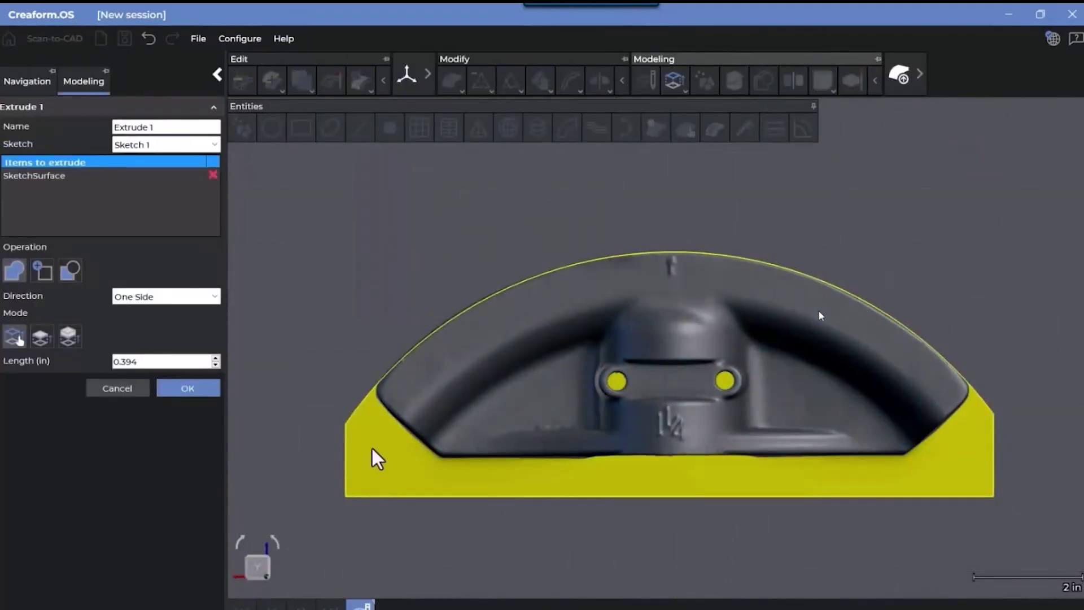
middle_drag(384, 341, 390, 319)
click(172, 296)
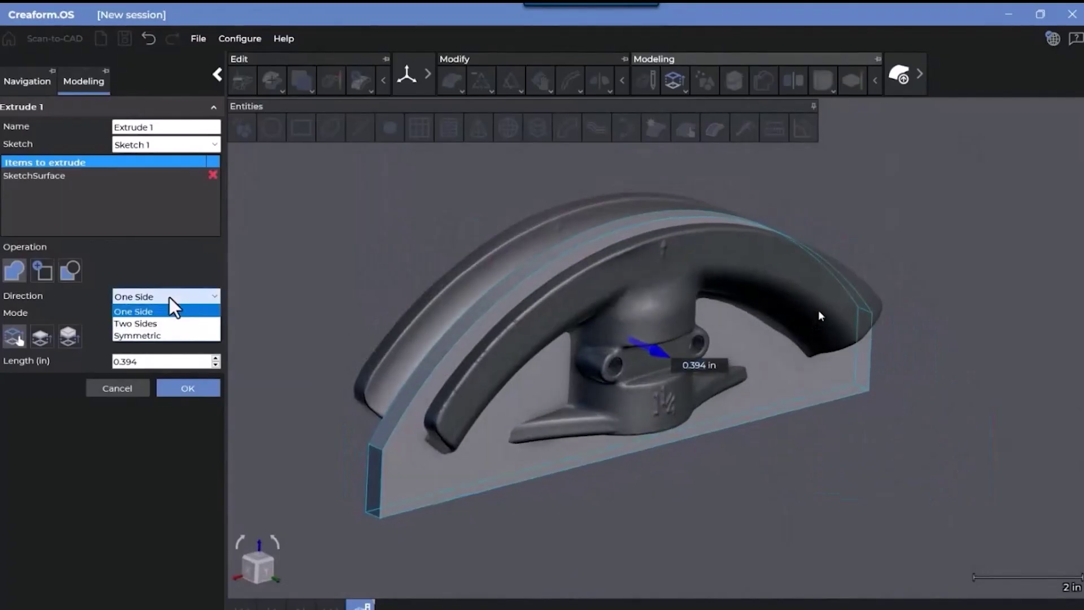
click(175, 337)
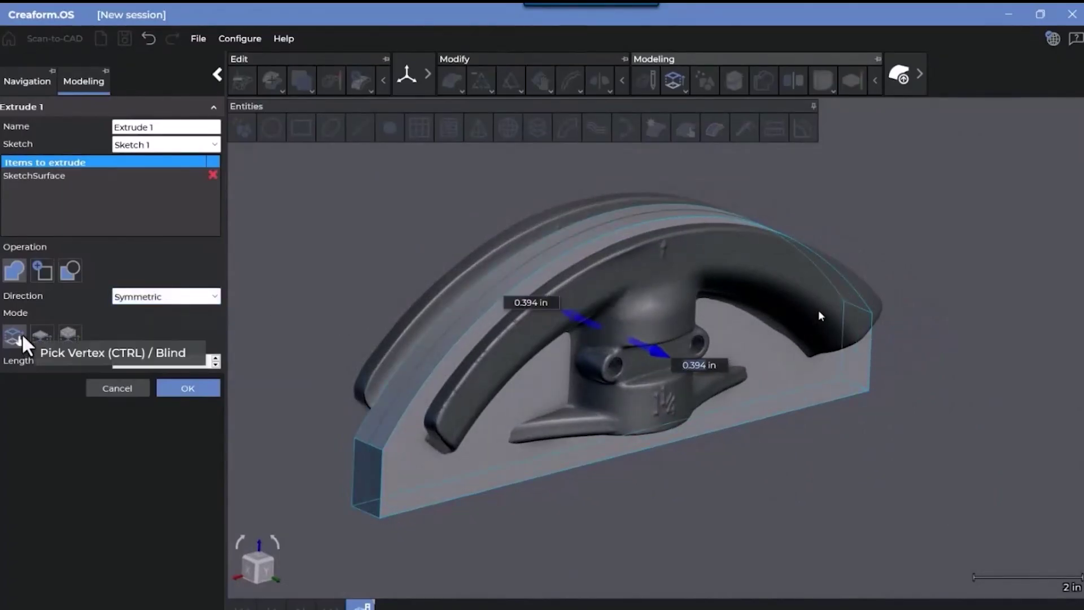
ctrl+click(502, 371)
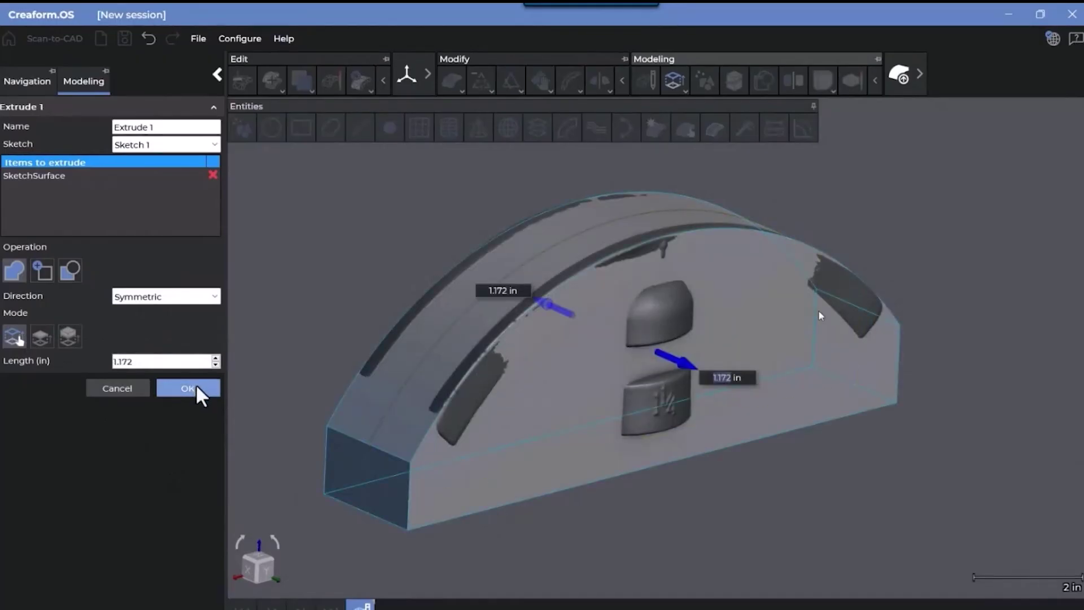
click(196, 388)
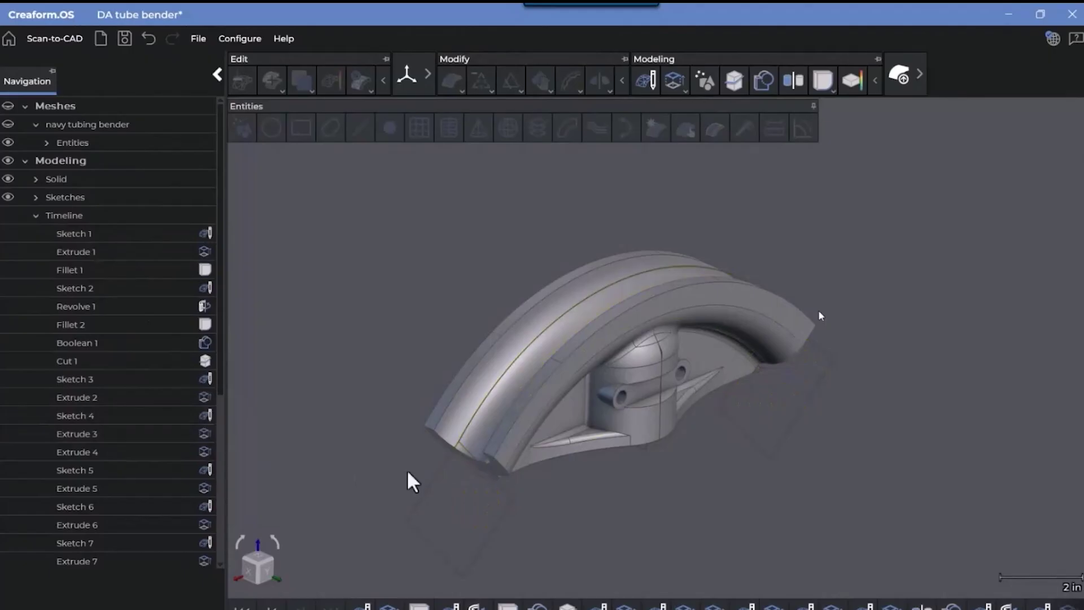
Step: Roll the DA tube bender timeline back to the start and step forward through its features
click(241, 606)
key(Right)
key(Right)
key(Right)
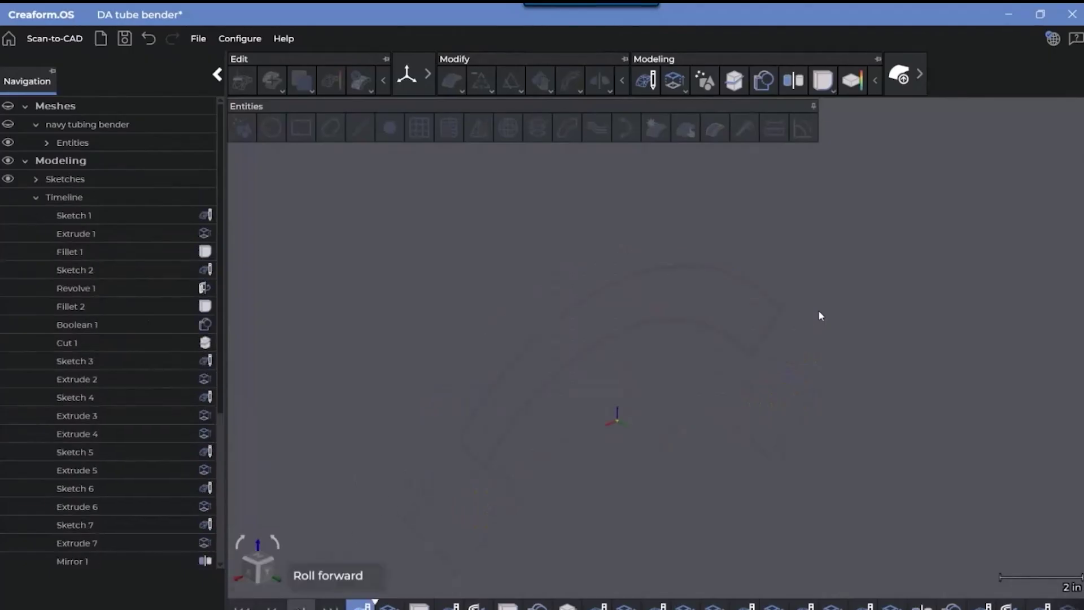
key(Right)
key(Right)
key(Right)
key(Right)
key(Right)
key(Right)
key(Right)
key(Right)
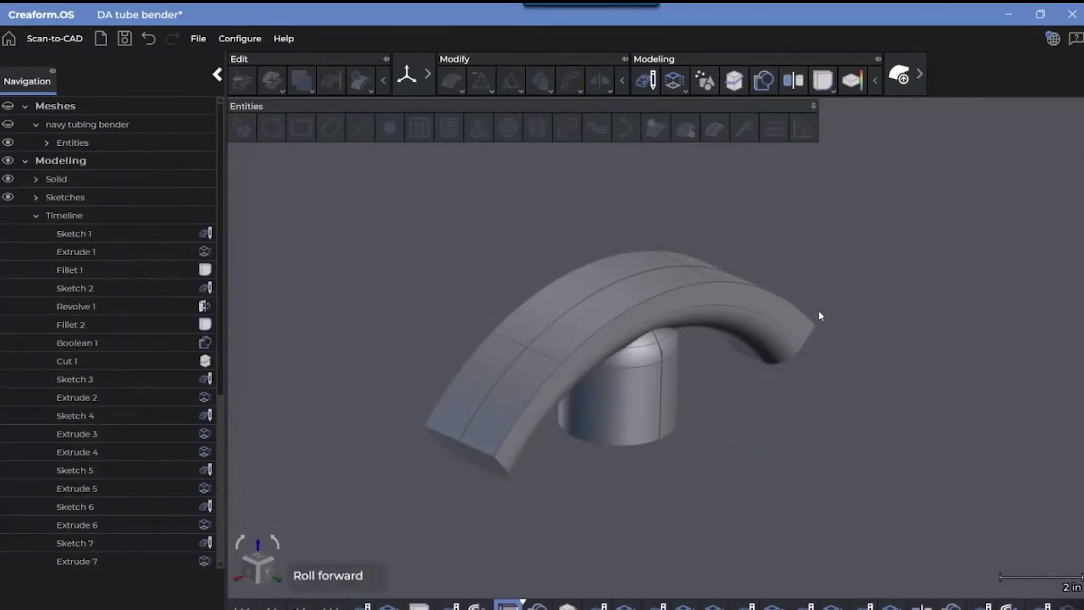
key(Right)
key(Right)
key(Right)
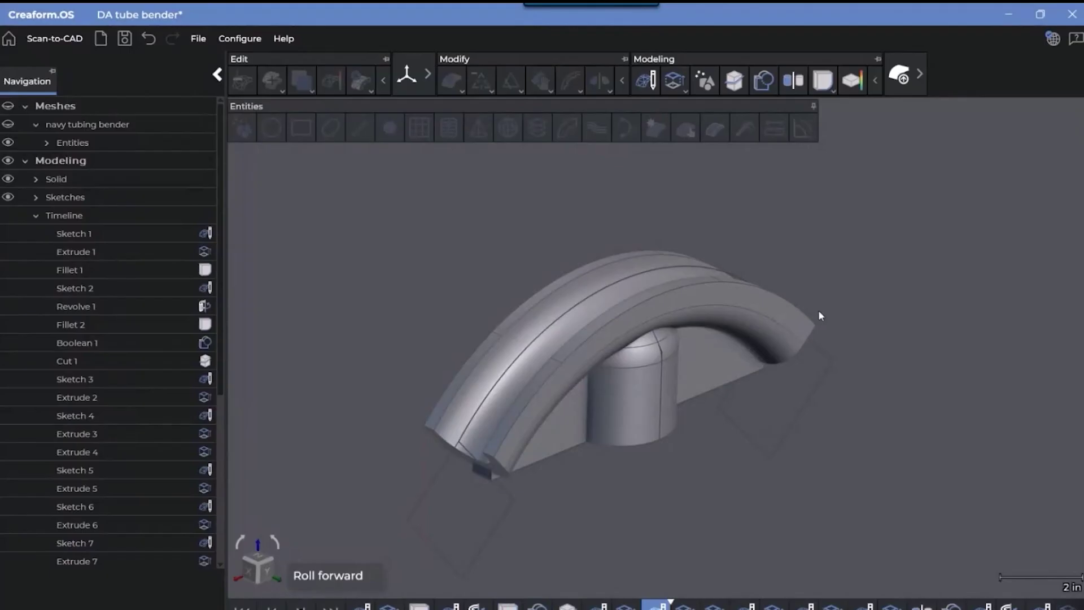
Step: Start comparing the rebuilt CAD body against the mesh
click(853, 80)
mouse_move(648, 324)
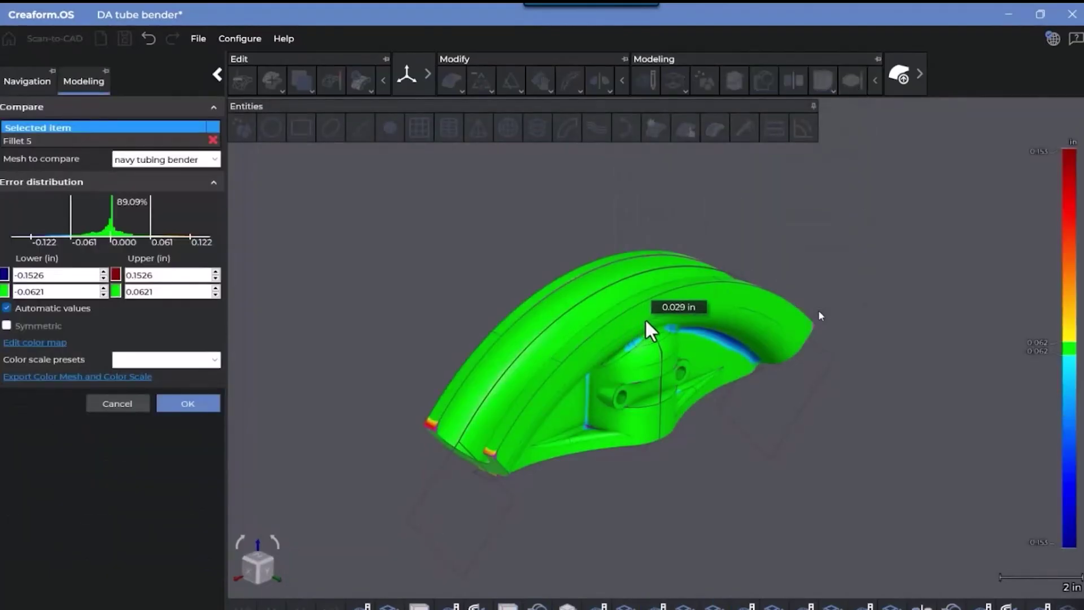